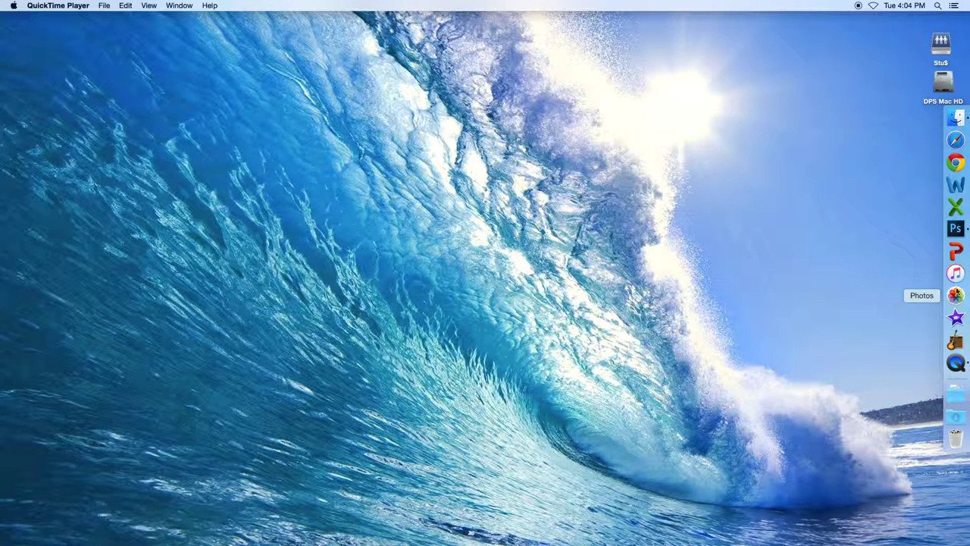
Bring up Photoshop, collapse the Properties panel, and open the crowned portrait JPG from Downloads.
{"action": "left_click", "coordinate": [955, 230]}
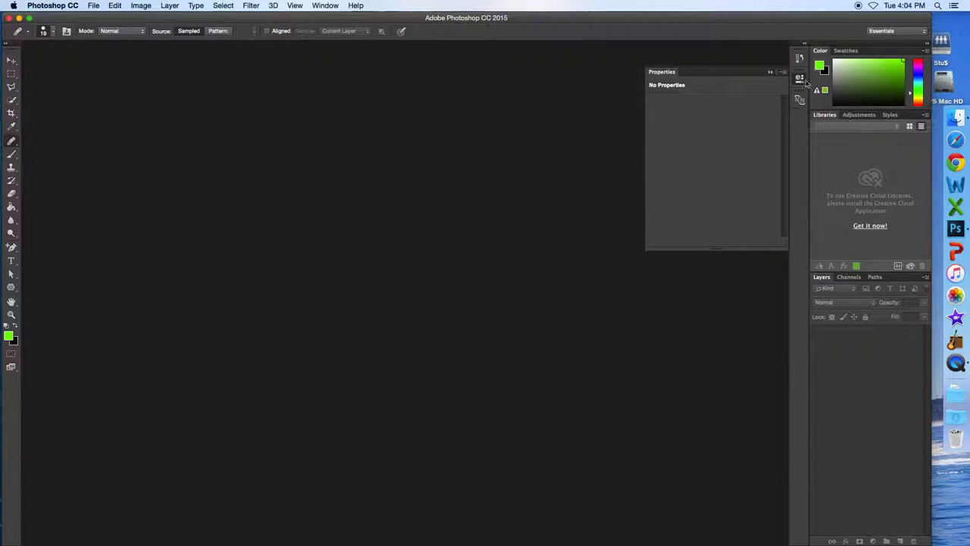
{"action": "left_click", "coordinate": [770, 72]}
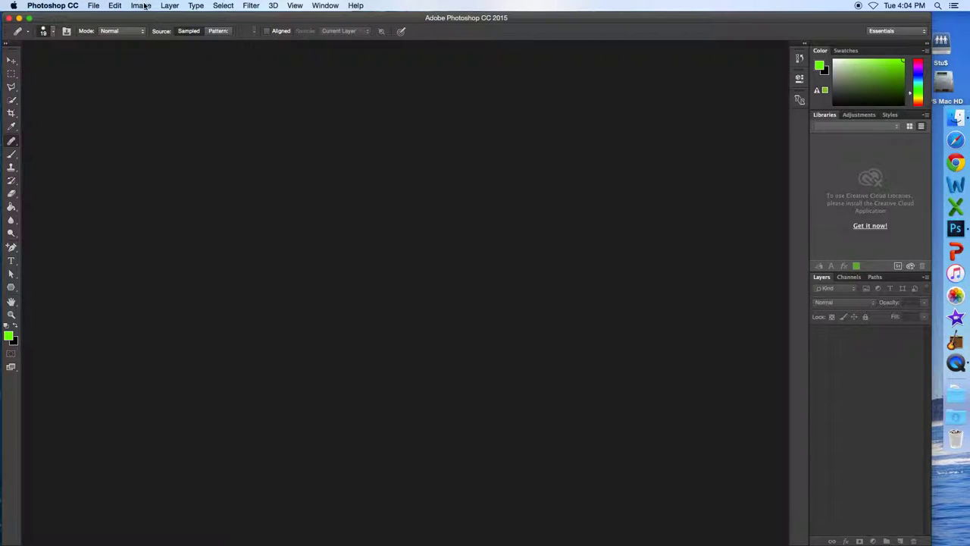
{"action": "left_click", "coordinate": [93, 5]}
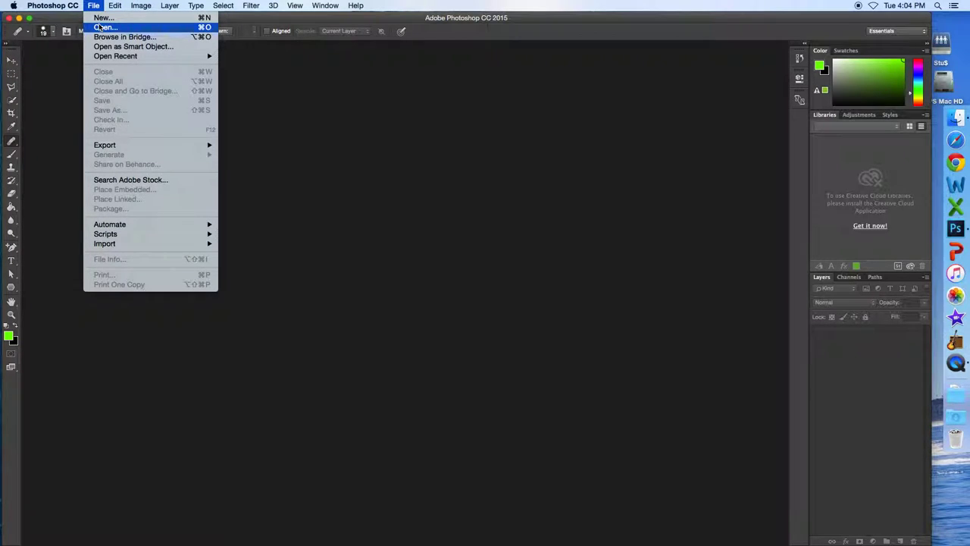
{"action": "left_click", "coordinate": [104, 27]}
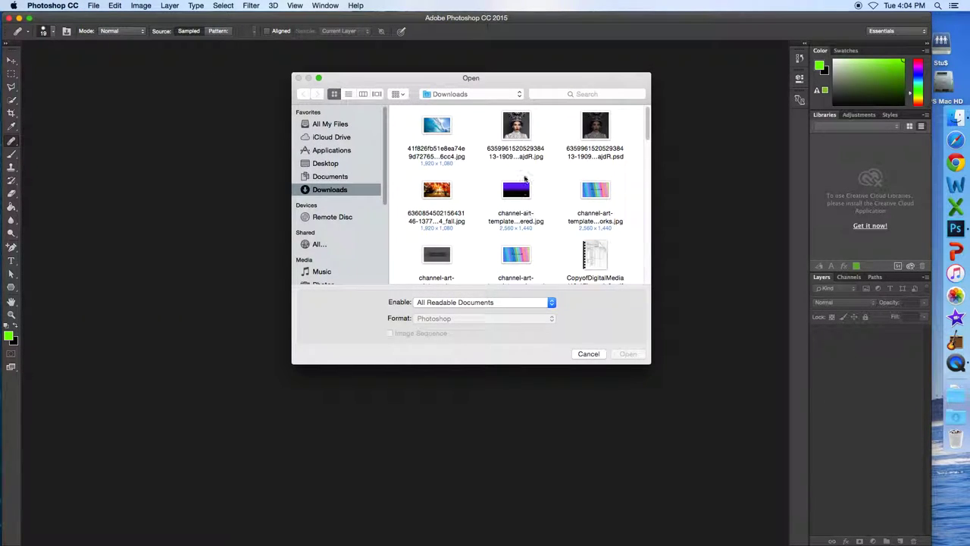
{"action": "left_click", "coordinate": [517, 133]}
{"action": "left_click", "coordinate": [628, 354]}
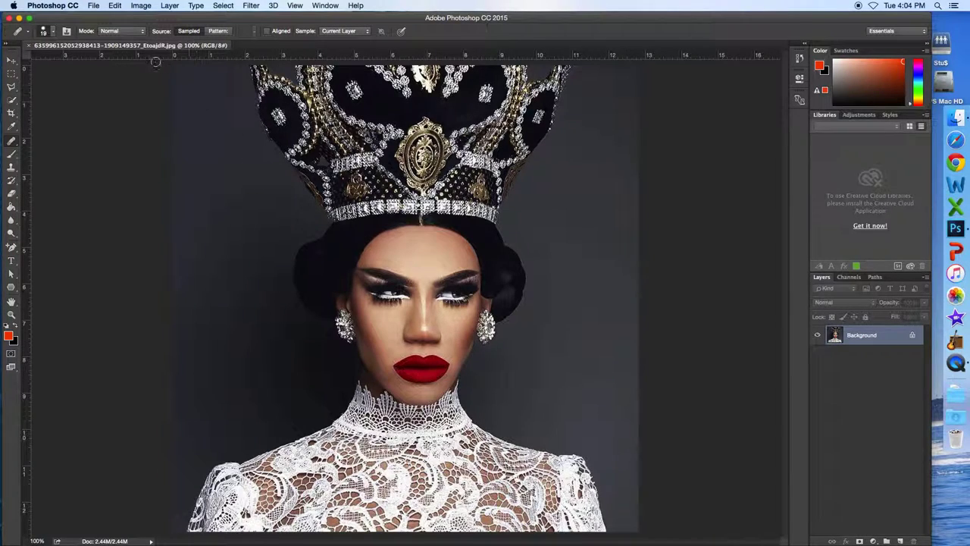
{"action": "left_click", "coordinate": [874, 541]}
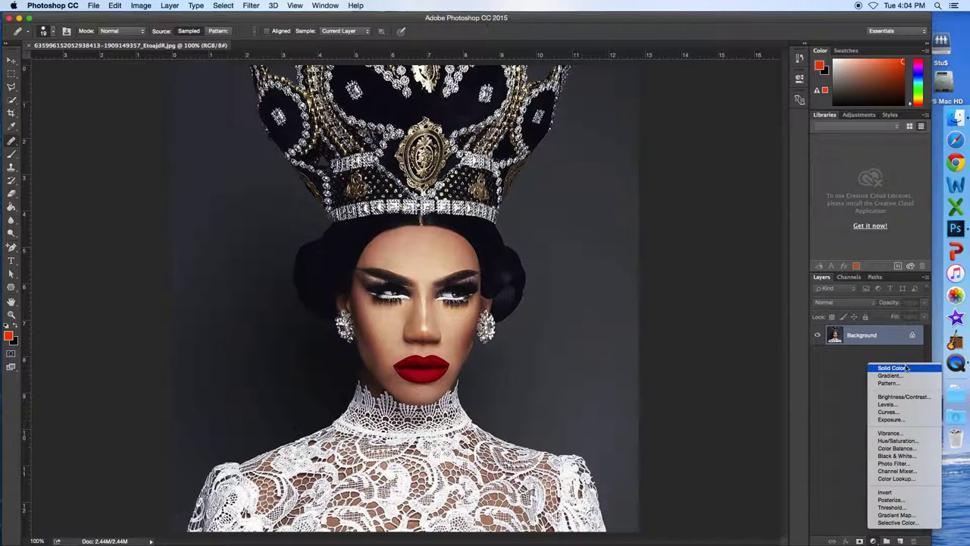
{"action": "left_click", "coordinate": [876, 420]}
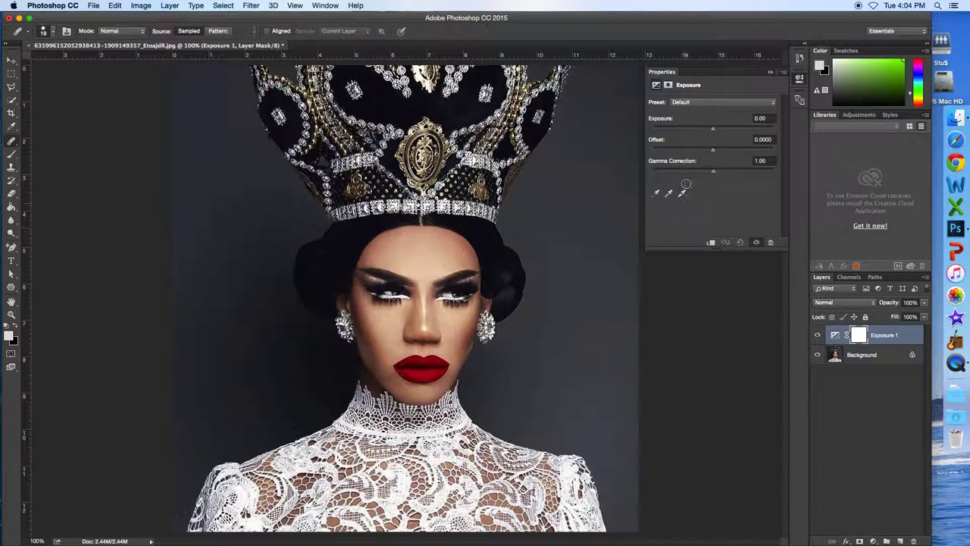
{"action": "mouse_move", "coordinate": [717, 131]}
{"action": "left_mouse_down"}
{"action": "mouse_move", "coordinate": [760, 138]}
{"action": "mouse_move", "coordinate": [713, 138]}
{"action": "mouse_move", "coordinate": [726, 133]}
{"action": "left_mouse_up"}
{"action": "left_click", "coordinate": [715, 149]}
{"action": "left_click_drag", "start_coordinate": [720, 172], "coordinate": [714, 173]}
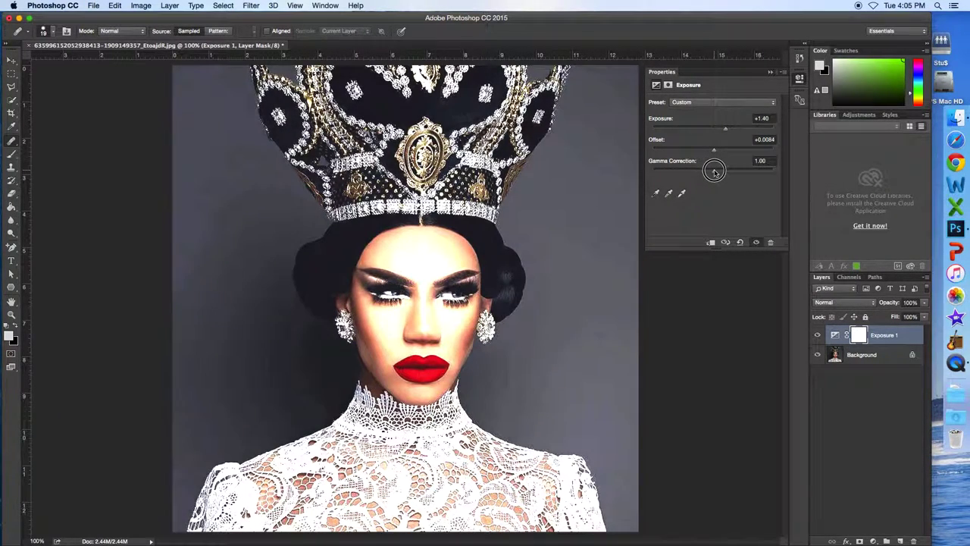
{"action": "left_click_drag", "start_coordinate": [724, 130], "coordinate": [714, 129]}
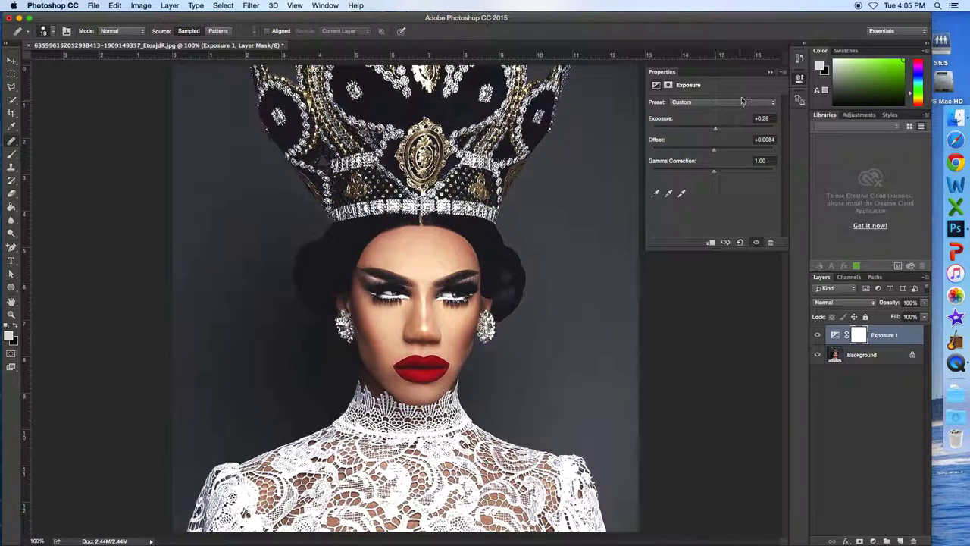
{"action": "left_click", "coordinate": [771, 72]}
{"action": "key", "text": "super+alt+z"}
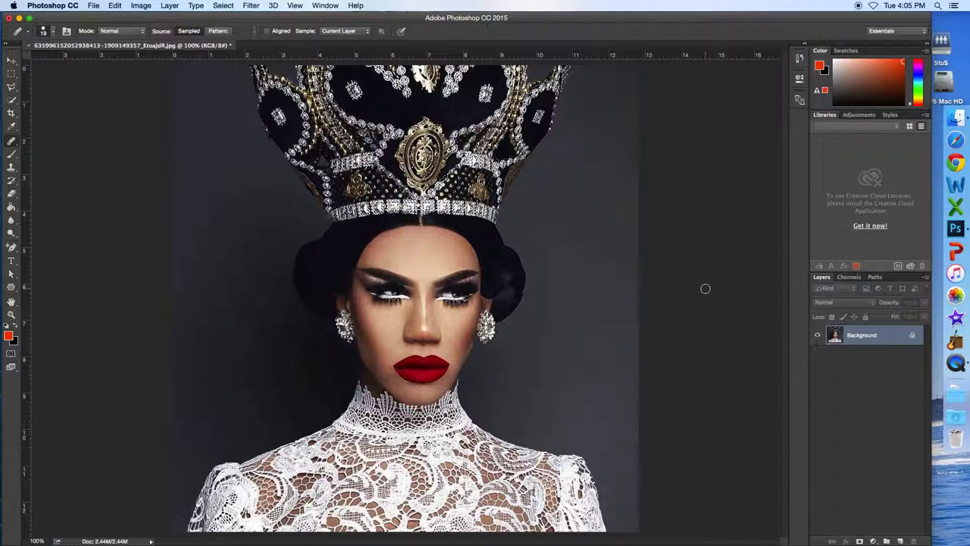
Crop the portrait from the top of the crown down to the lace collar and commit.
{"action": "left_click", "coordinate": [10, 114]}
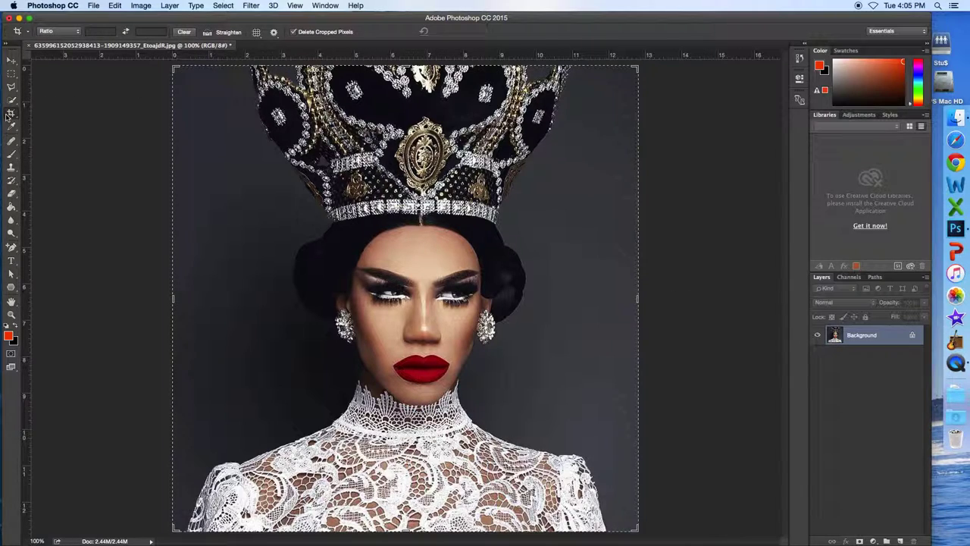
{"action": "left_click", "coordinate": [11, 141]}
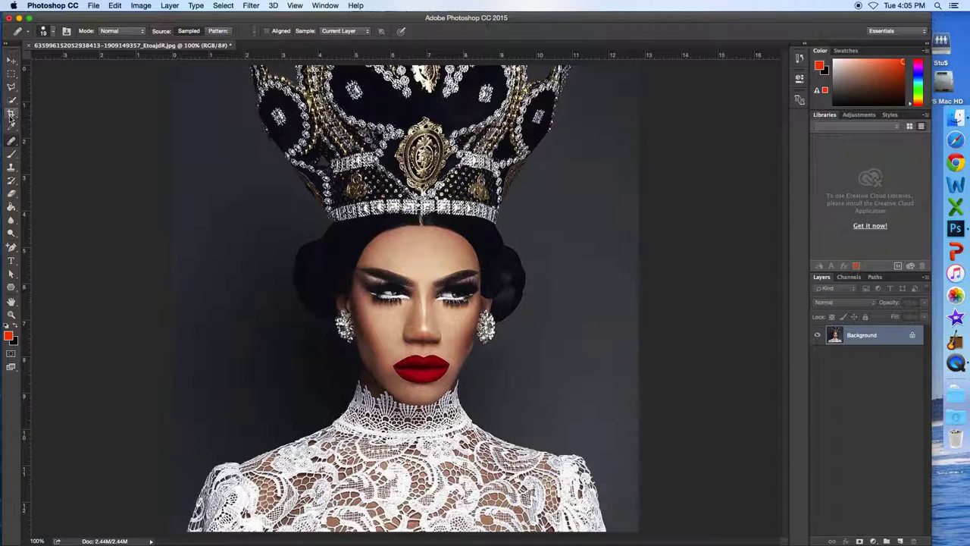
{"action": "left_click", "coordinate": [10, 113]}
{"action": "mouse_move", "coordinate": [175, 70]}
{"action": "left_mouse_down"}
{"action": "mouse_move", "coordinate": [184, 78]}
{"action": "mouse_move", "coordinate": [176, 66]}
{"action": "left_mouse_up"}
{"action": "left_click_drag", "start_coordinate": [250, 96], "coordinate": [567, 454]}
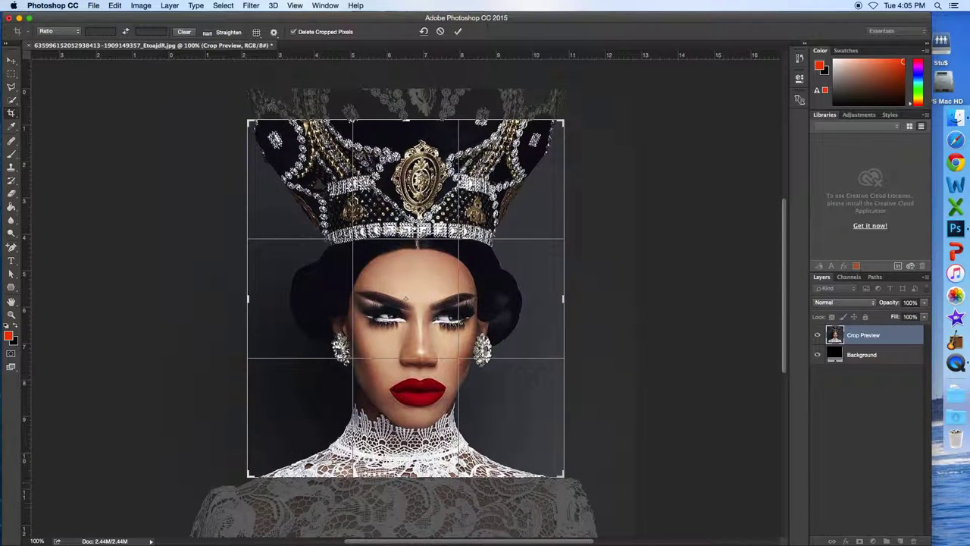
{"action": "mouse_move", "coordinate": [247, 121]}
{"action": "left_mouse_down"}
{"action": "mouse_move", "coordinate": [238, 97]}
{"action": "mouse_move", "coordinate": [249, 111]}
{"action": "left_mouse_up"}
{"action": "mouse_move", "coordinate": [563, 483]}
{"action": "left_mouse_down"}
{"action": "mouse_move", "coordinate": [568, 464]}
{"action": "mouse_move", "coordinate": [567, 482]}
{"action": "left_mouse_up"}
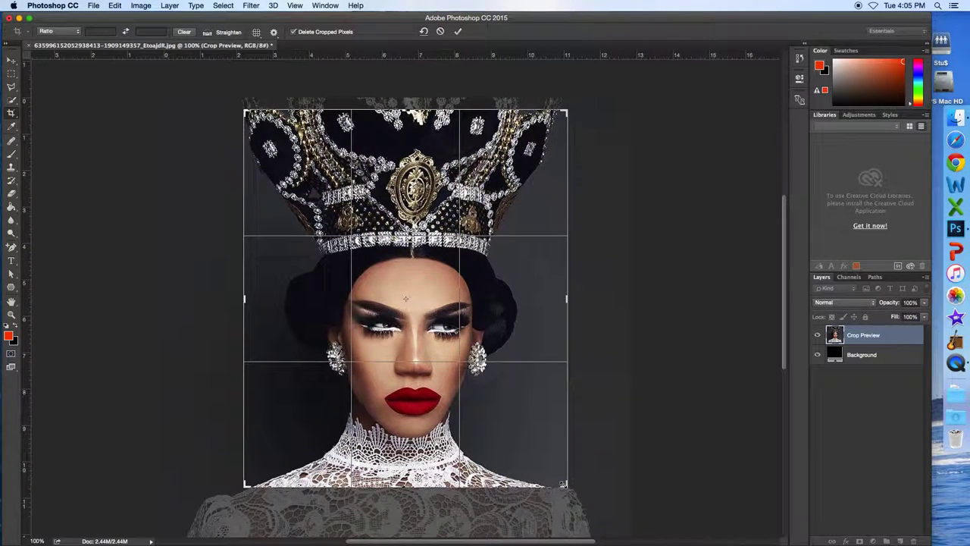
{"action": "key", "text": "Return"}
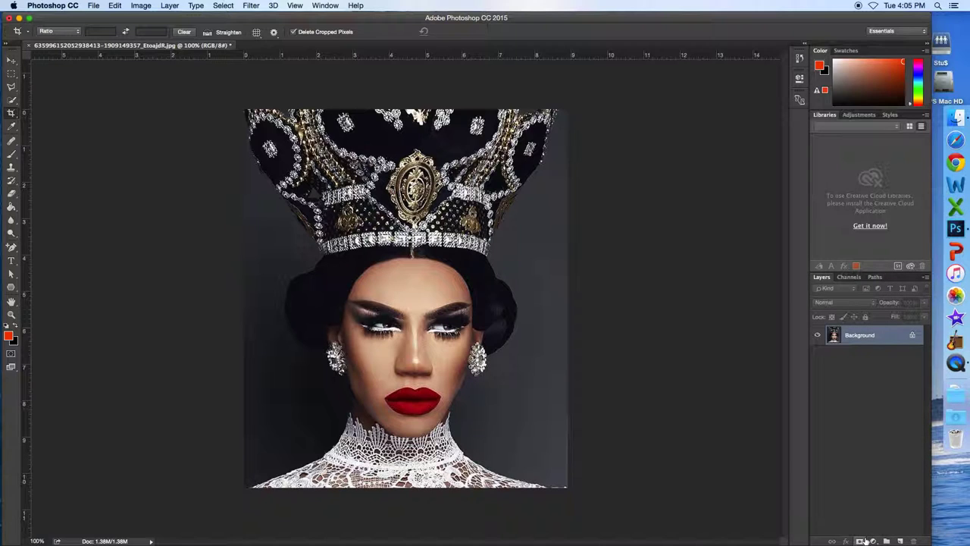
In the Filter Gallery's Artistic set, preview Cutout and Colored Pencil on the portrait.
{"action": "left_click", "coordinate": [252, 5]}
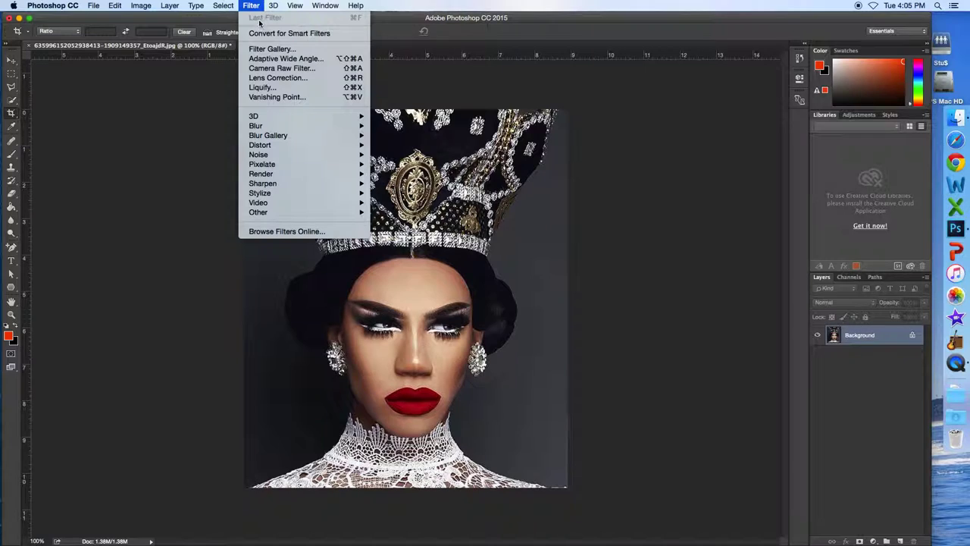
{"action": "left_click", "coordinate": [267, 48]}
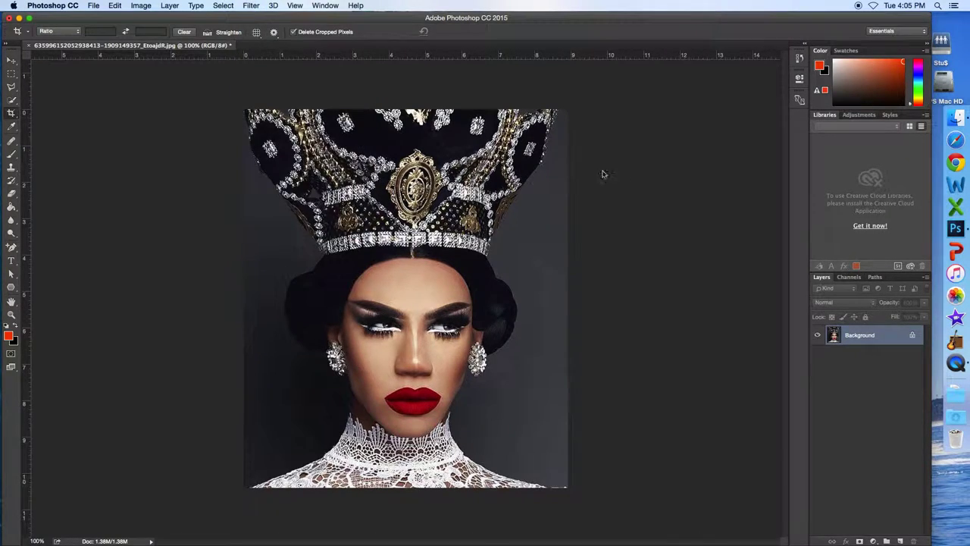
{"action": "left_click", "coordinate": [700, 34]}
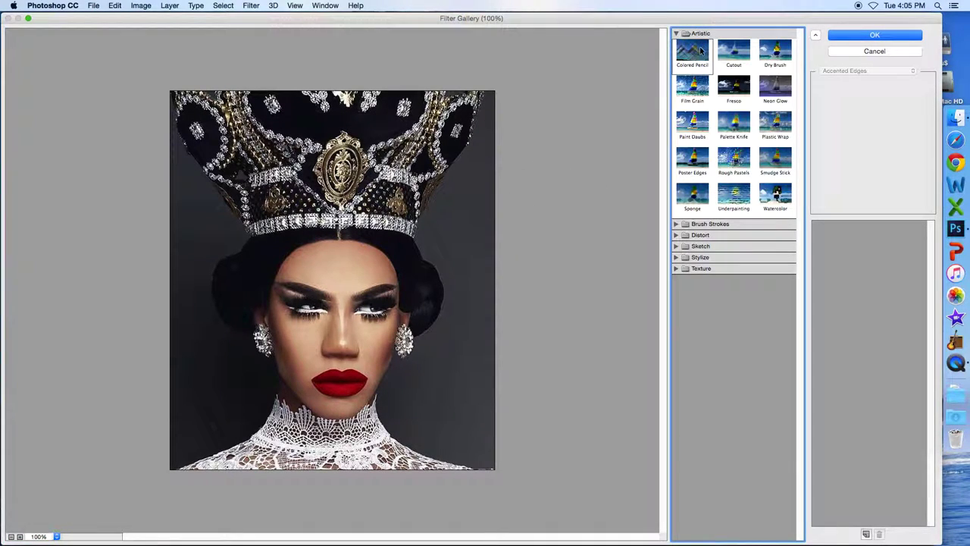
{"action": "left_click", "coordinate": [702, 51]}
{"action": "left_click", "coordinate": [727, 53]}
{"action": "left_click", "coordinate": [691, 51]}
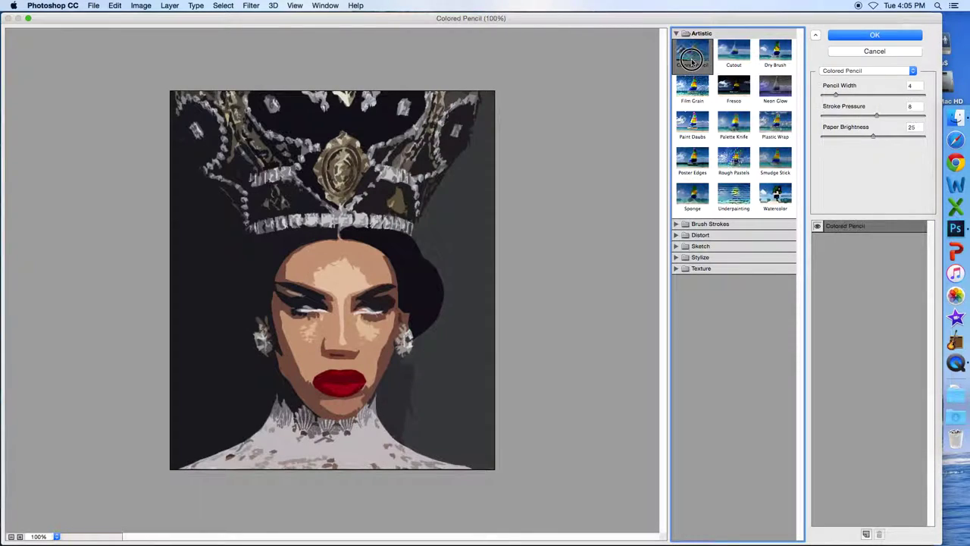
{"action": "left_click", "coordinate": [734, 52]}
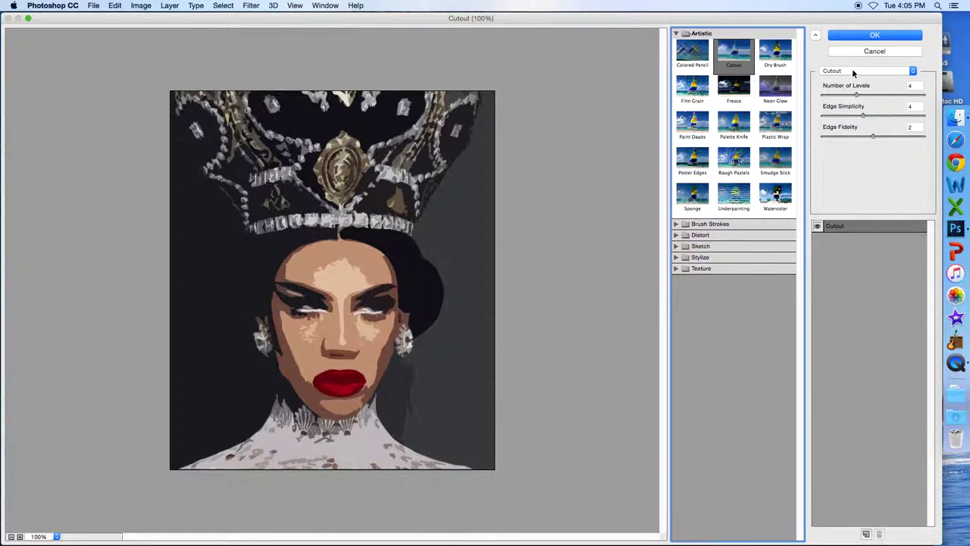
Preview the Dry Brush, Neon Glow, Fresco, Palette Knife, Plastic Wrap and Paint Daubs filters.
{"action": "left_click", "coordinate": [774, 52]}
{"action": "left_click", "coordinate": [775, 87]}
{"action": "left_click", "coordinate": [742, 89]}
{"action": "left_click", "coordinate": [733, 123]}
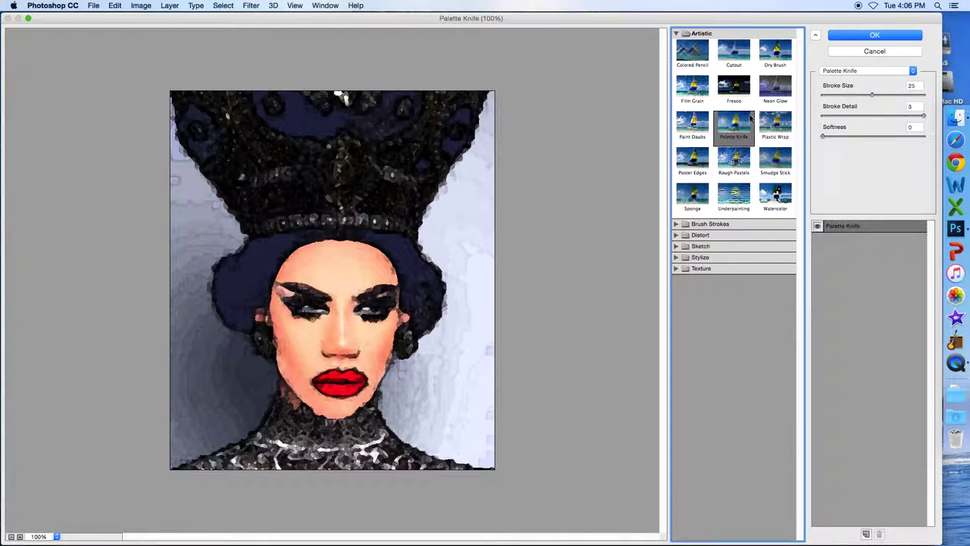
{"action": "left_click", "coordinate": [775, 124]}
{"action": "left_click", "coordinate": [699, 126]}
{"action": "left_click", "coordinate": [732, 88]}
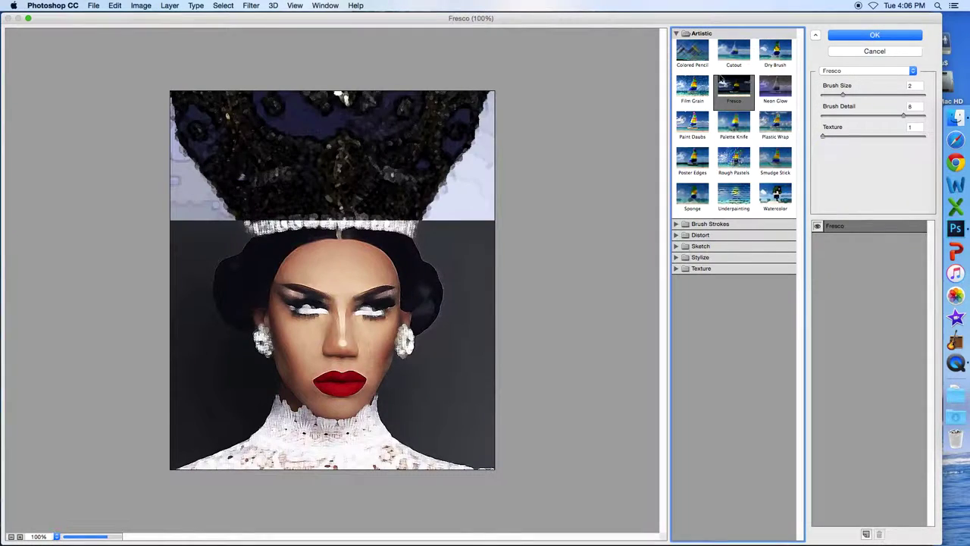
Settle on the Cutout filter and apply it to the portrait.
{"action": "left_click", "coordinate": [726, 53]}
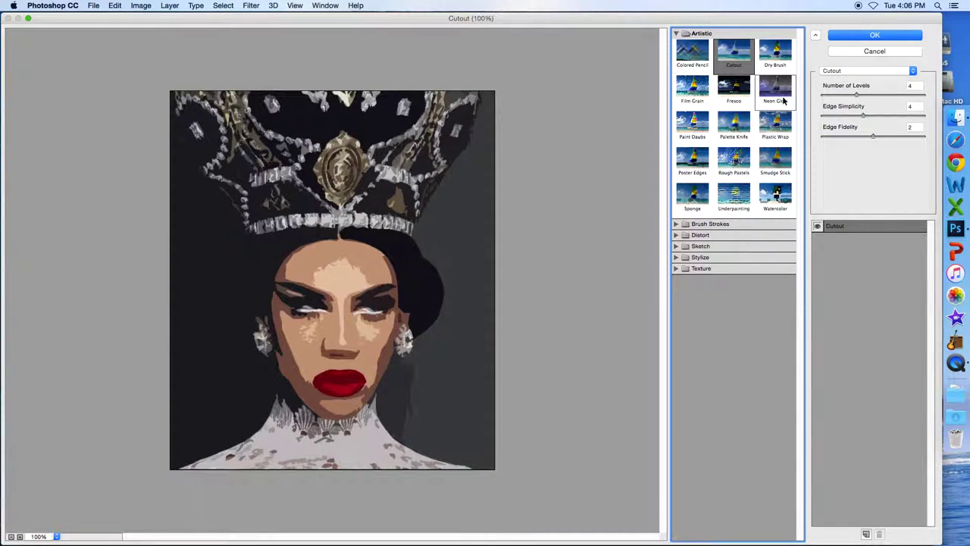
{"action": "left_click", "coordinate": [705, 64]}
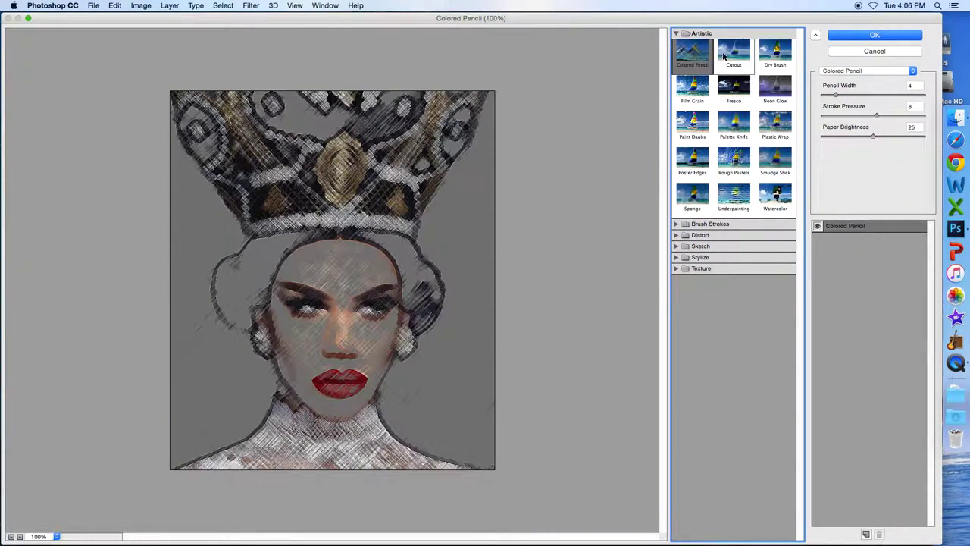
{"action": "left_click", "coordinate": [732, 52]}
{"action": "left_click", "coordinate": [914, 39]}
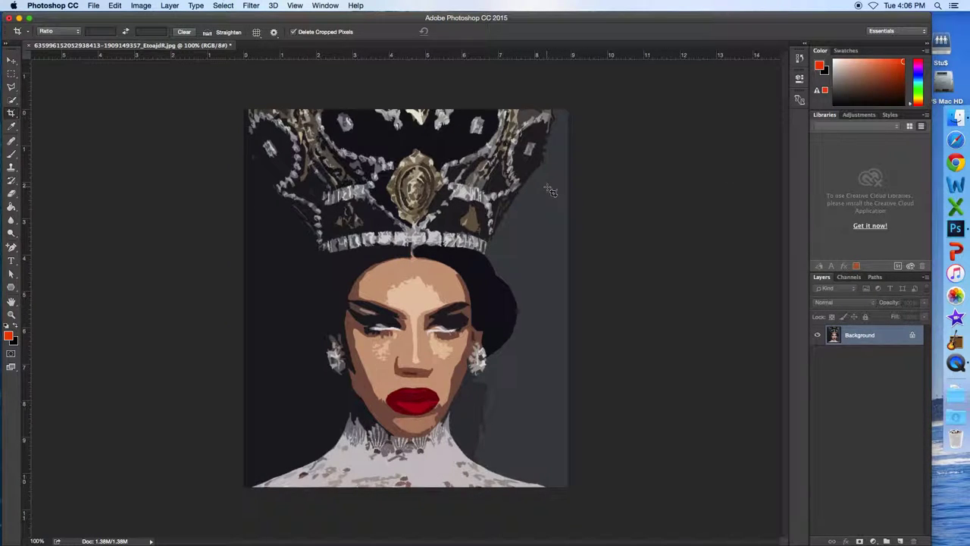
{"action": "key", "text": "super+z"}
{"action": "key", "text": "super+z"}
Type the model's name in red 100 pt Garamond Italic across the forehead, fixing the typo, and commit.
{"action": "left_click", "coordinate": [12, 263]}
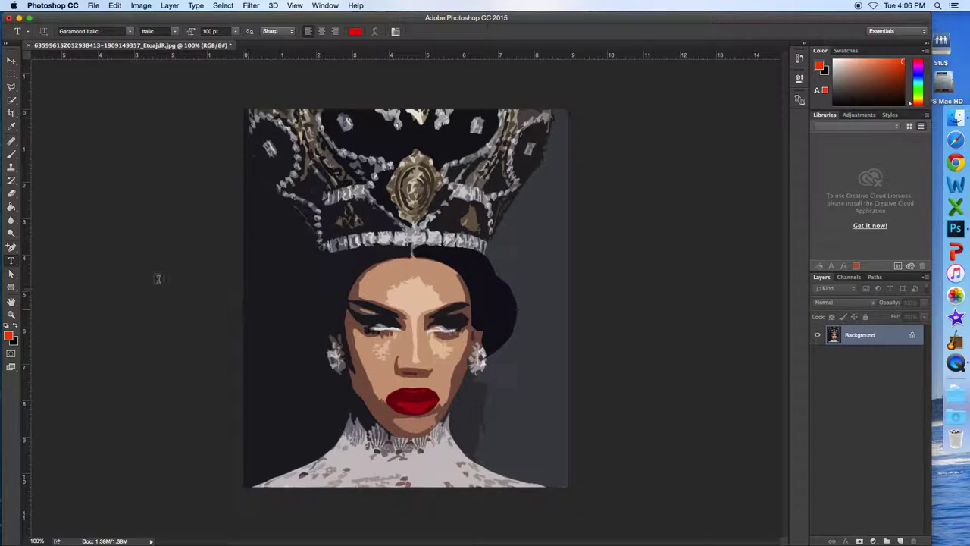
{"action": "left_click", "coordinate": [279, 305]}
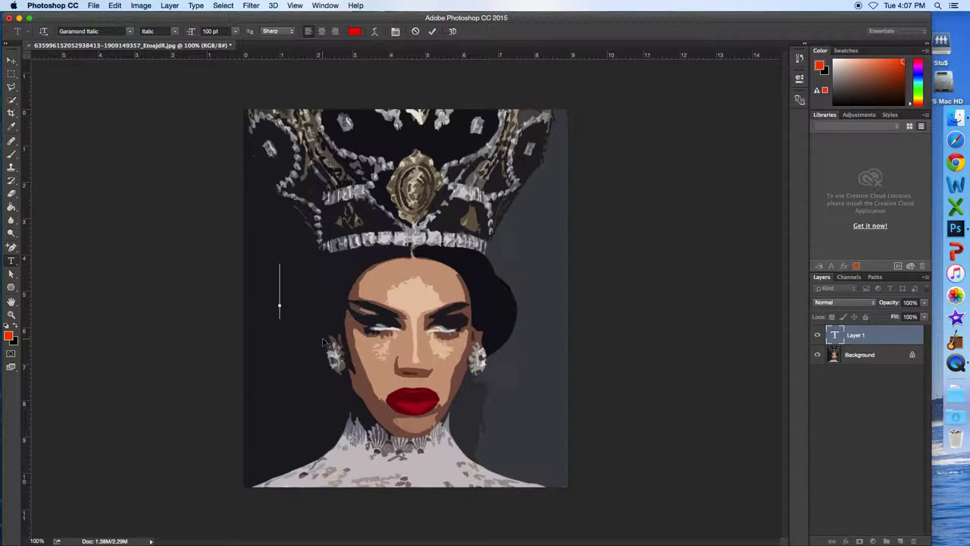
{"action": "type", "text": "Naiomi"}
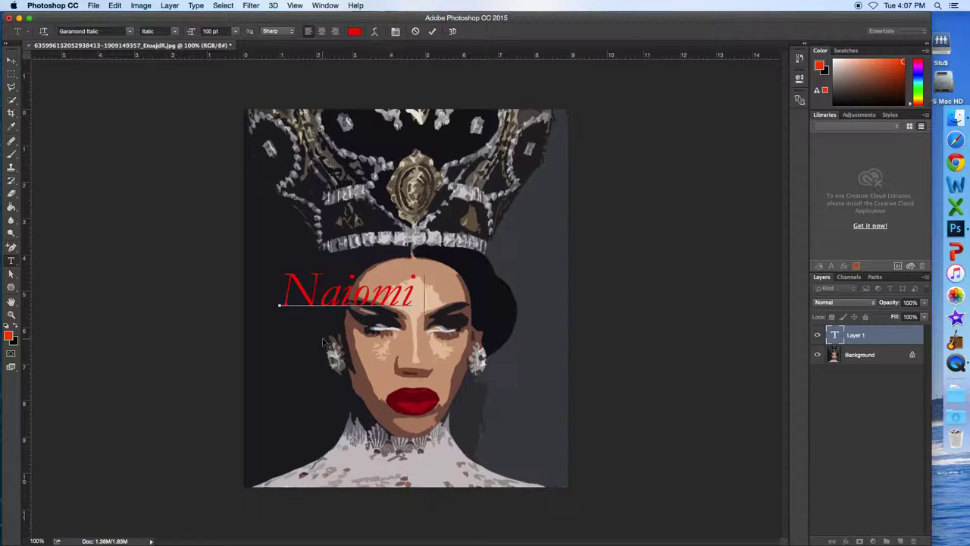
{"action": "type", "text": " smals"}
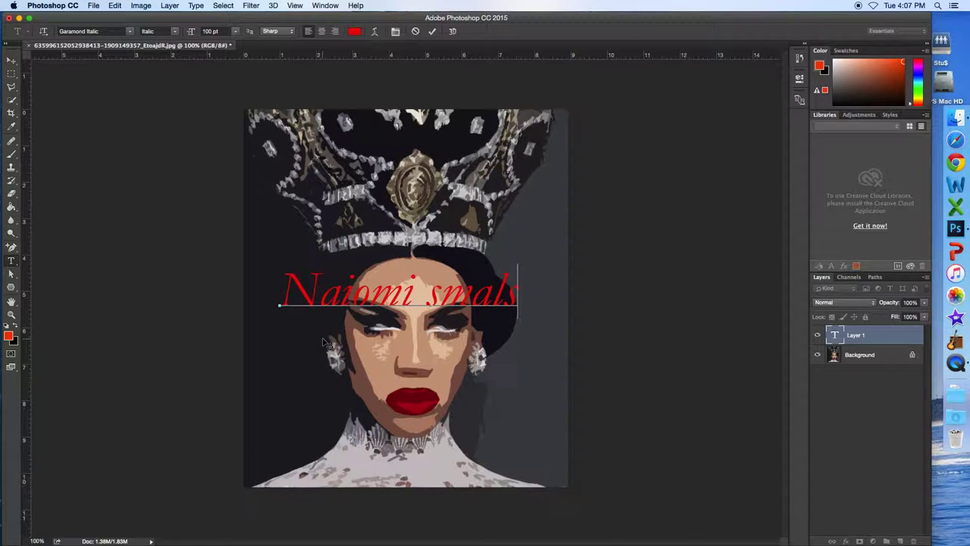
{"action": "key", "text": "BackSpace"}
{"action": "type", "text": "ls"}
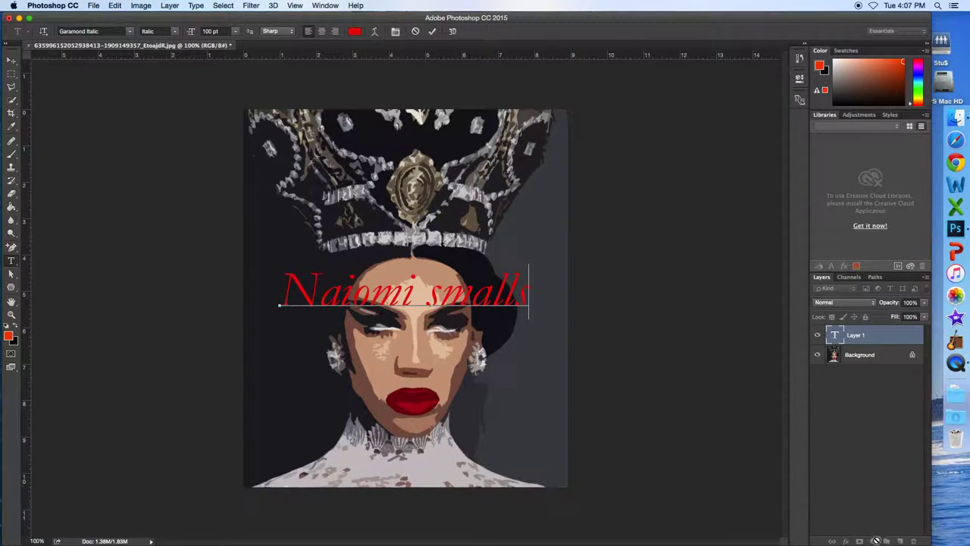
{"action": "key", "text": "Return"}
{"action": "key", "text": "super+a"}
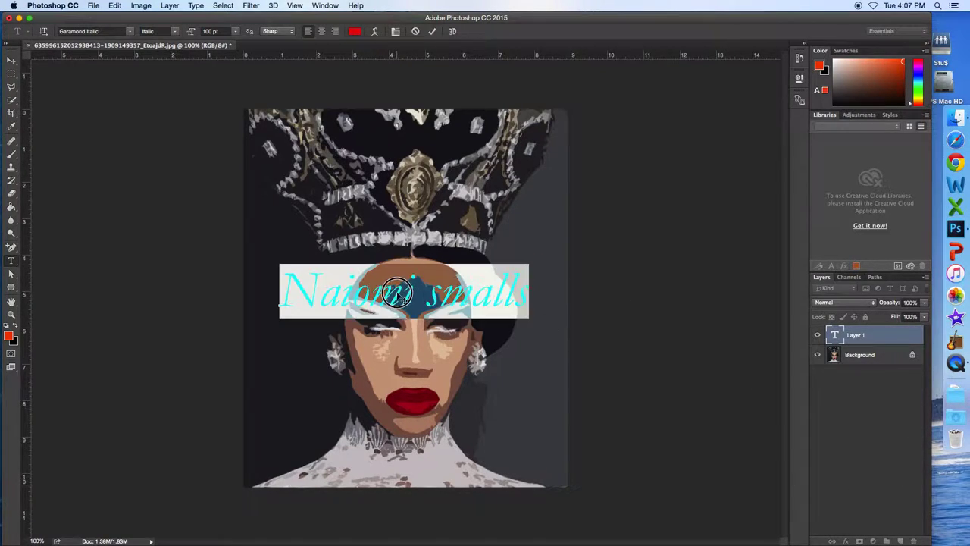
{"action": "key", "text": "super+Return"}
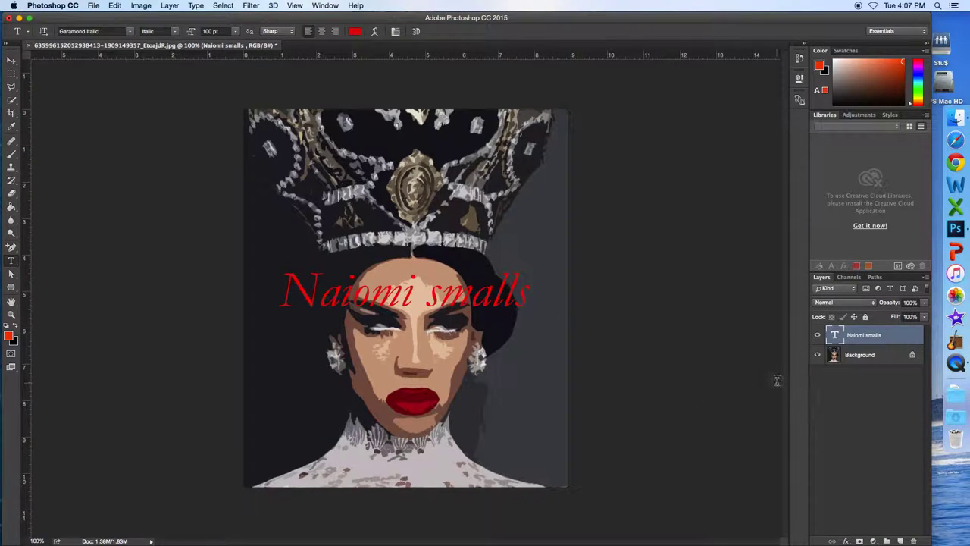
Add a Bevel & Emboss layer style with Contour to the name text layer.
{"action": "left_click", "coordinate": [846, 541]}
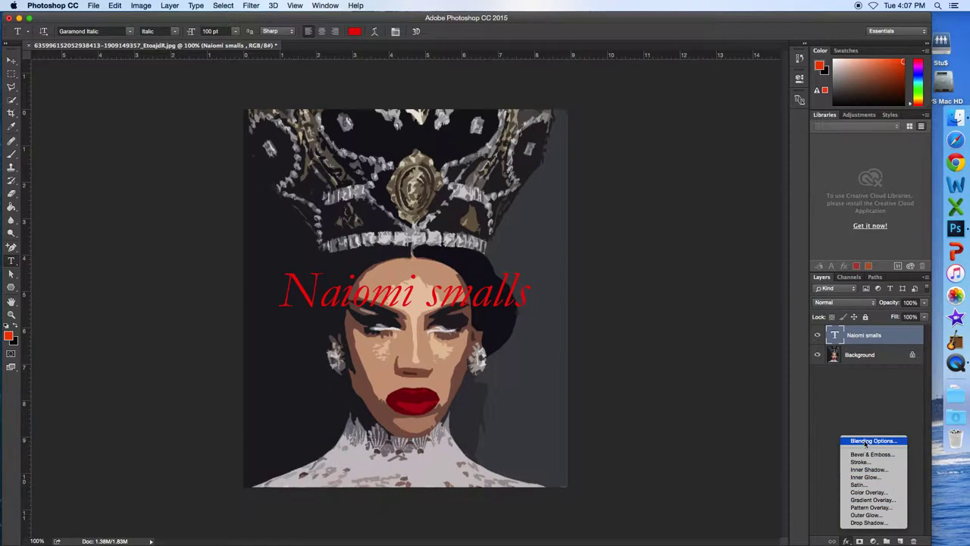
{"action": "left_click", "coordinate": [868, 441]}
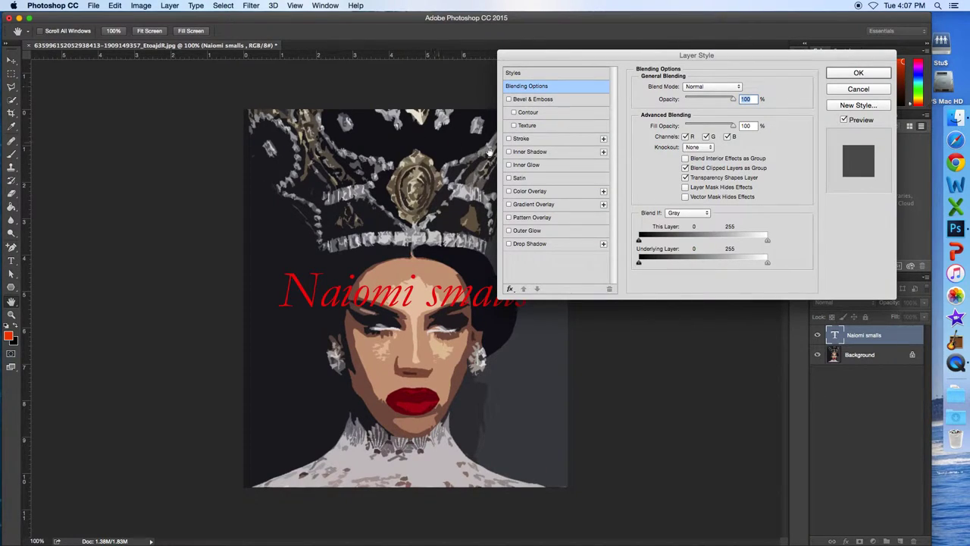
{"action": "left_click", "coordinate": [508, 99]}
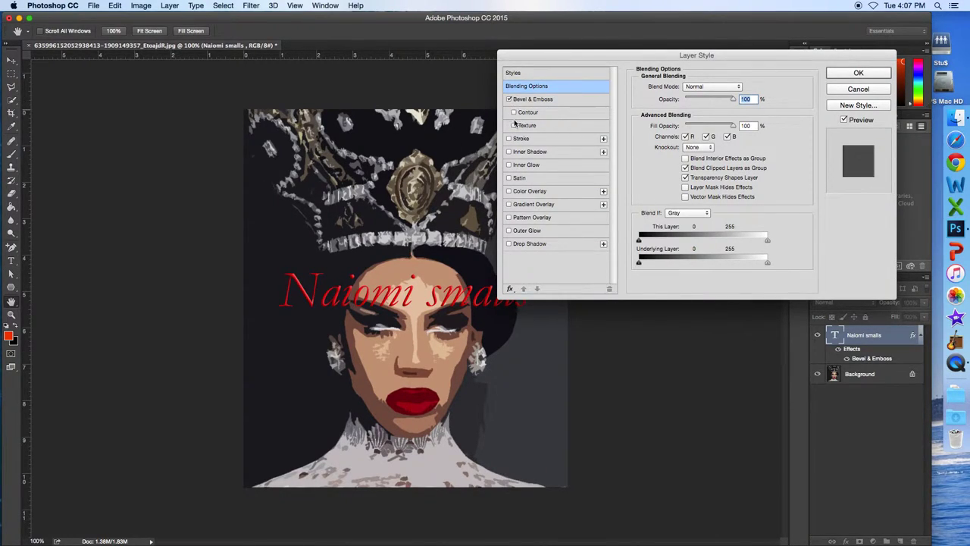
{"action": "left_click", "coordinate": [513, 113]}
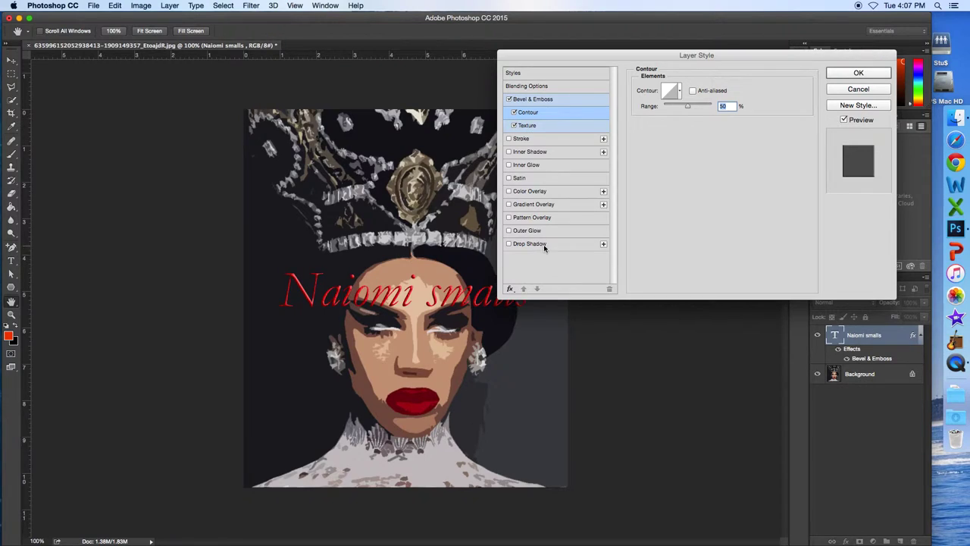
{"action": "left_click", "coordinate": [858, 72]}
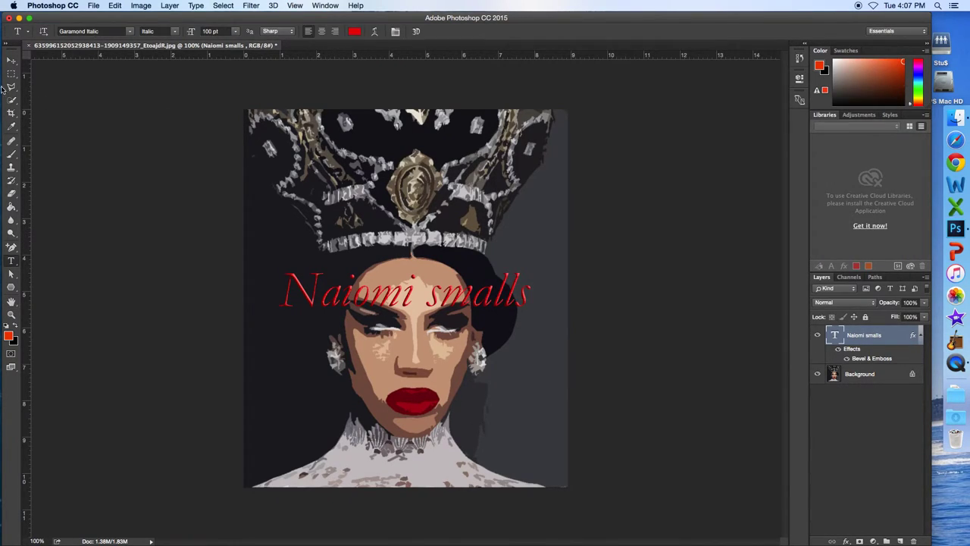